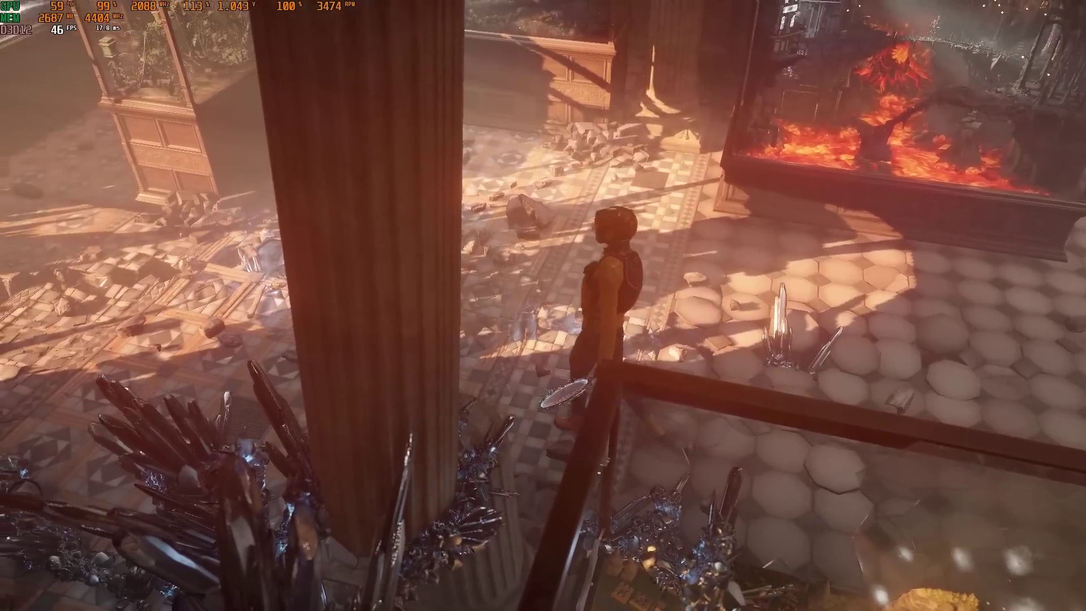
pyautogui.press('w')
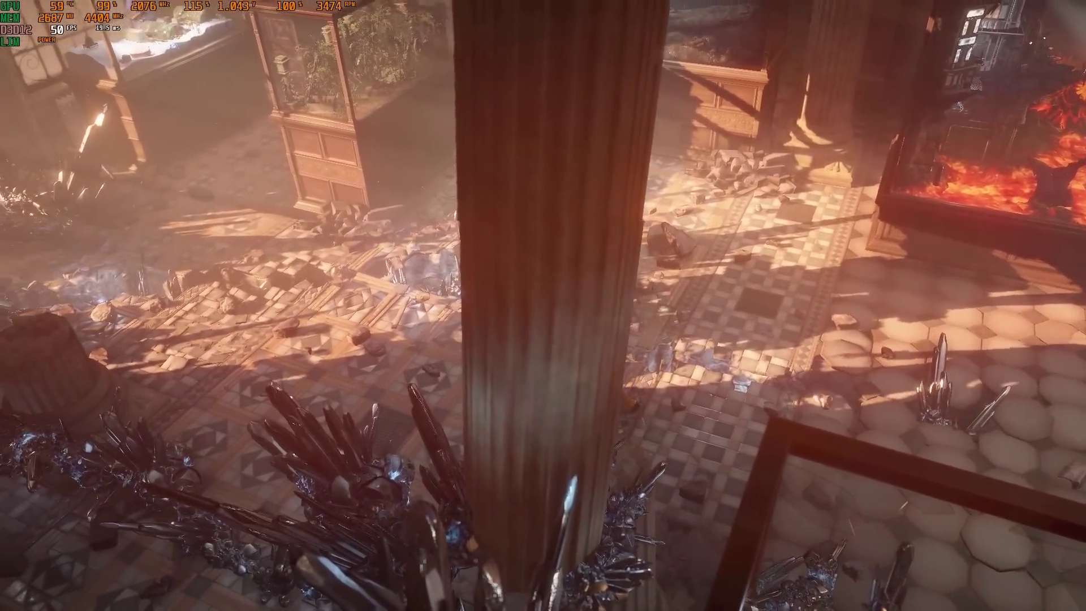
pyautogui.press('a')
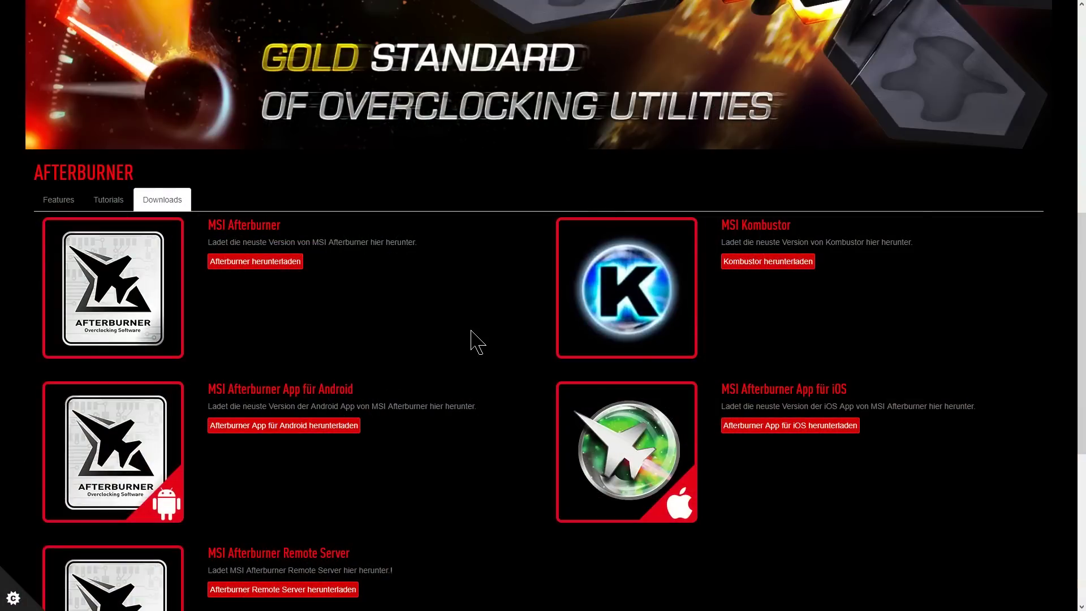
# Step: Download MSI Afterburner for Windows from the downloads section of the MSI website
pyautogui.scroll(-3, 478, 340)
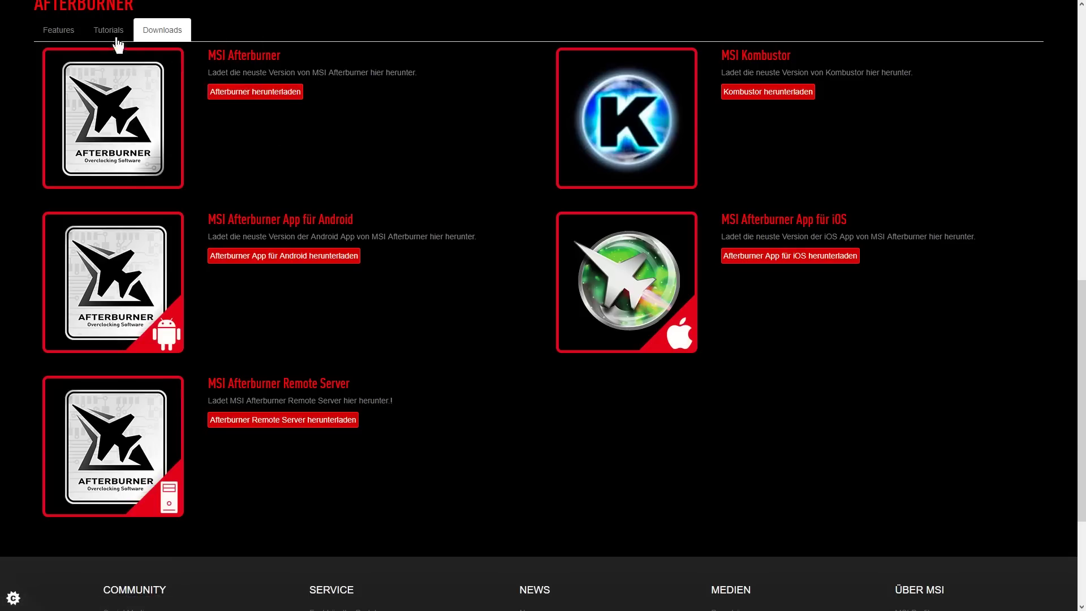
pyautogui.click(250, 93)
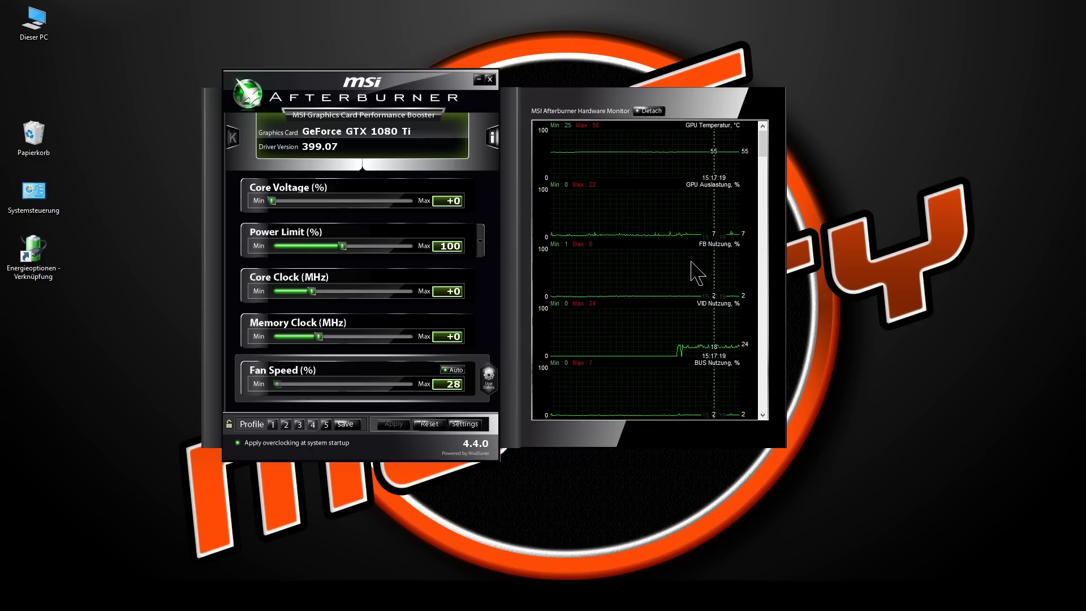
# Step: Switch to MSI Afterburner, open the monitoring (Überwachung) settings in its properties and select the GPU Temperatur graph
pyautogui.click(467, 426)
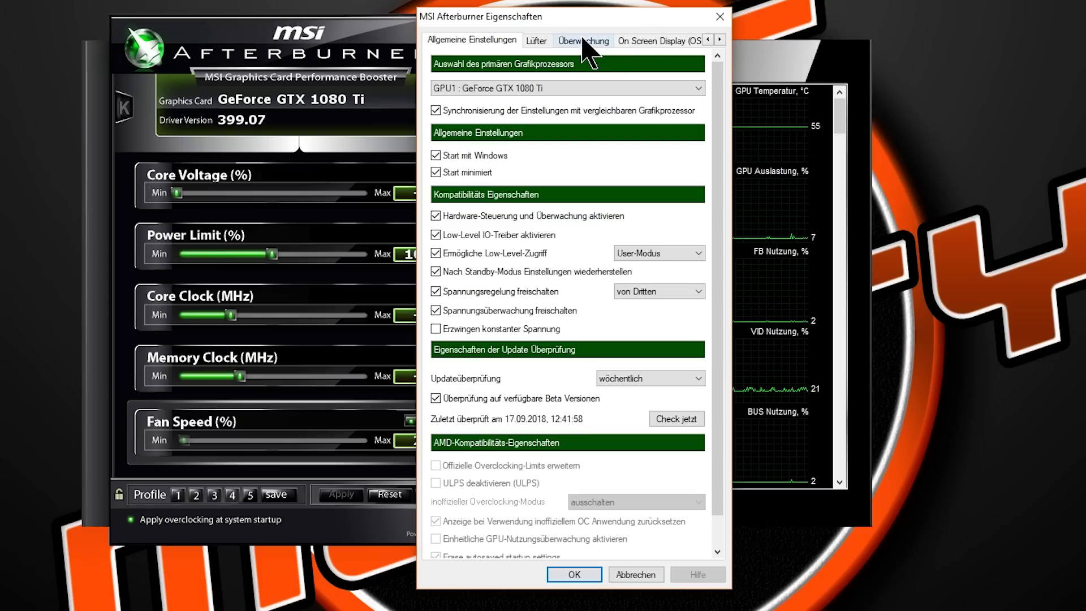
pyautogui.click(337, 105)
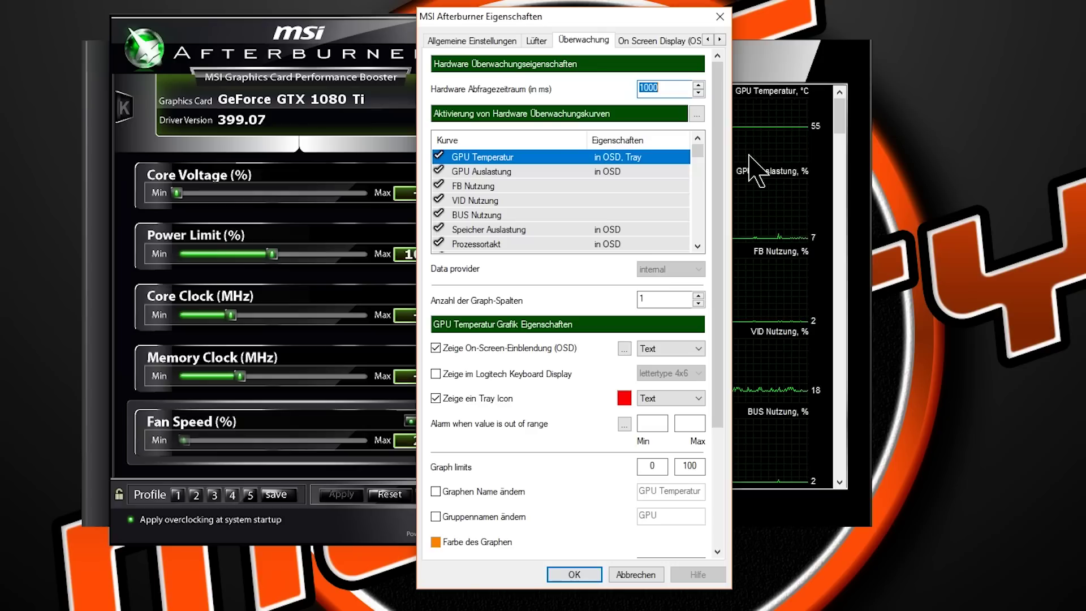
pyautogui.click(617, 186)
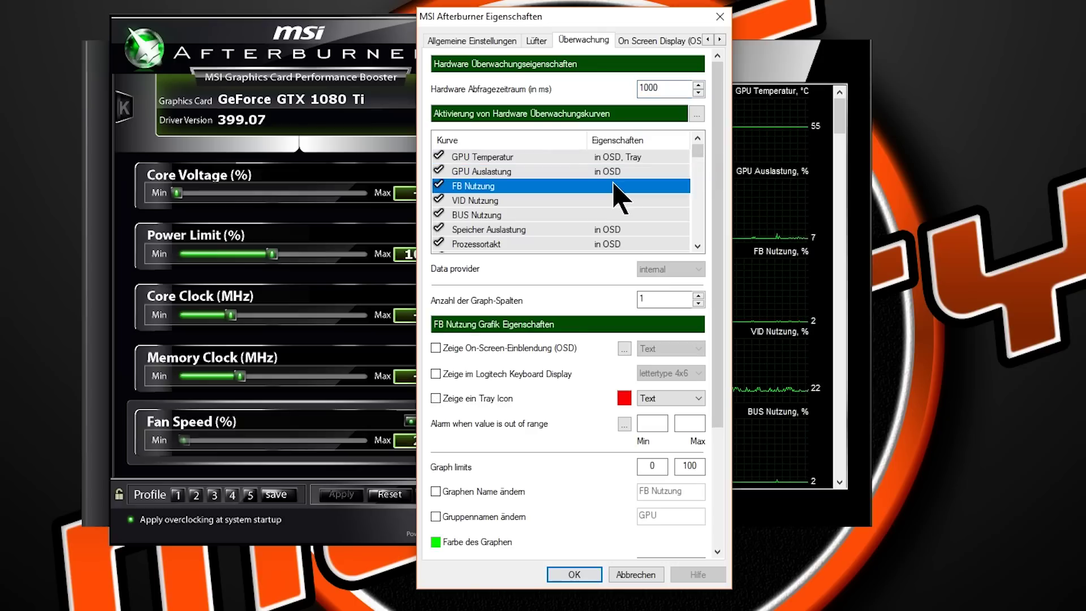
pyautogui.click(617, 158)
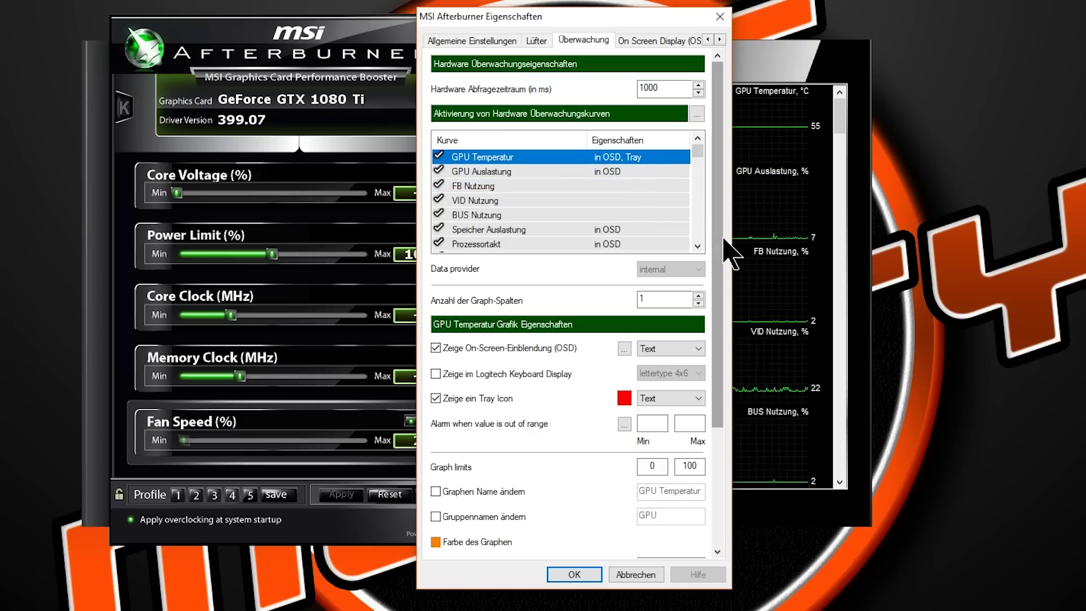
# Step: Turn the on-screen display and tray icon for GPU Temperatur off and back on
pyautogui.click(436, 348)
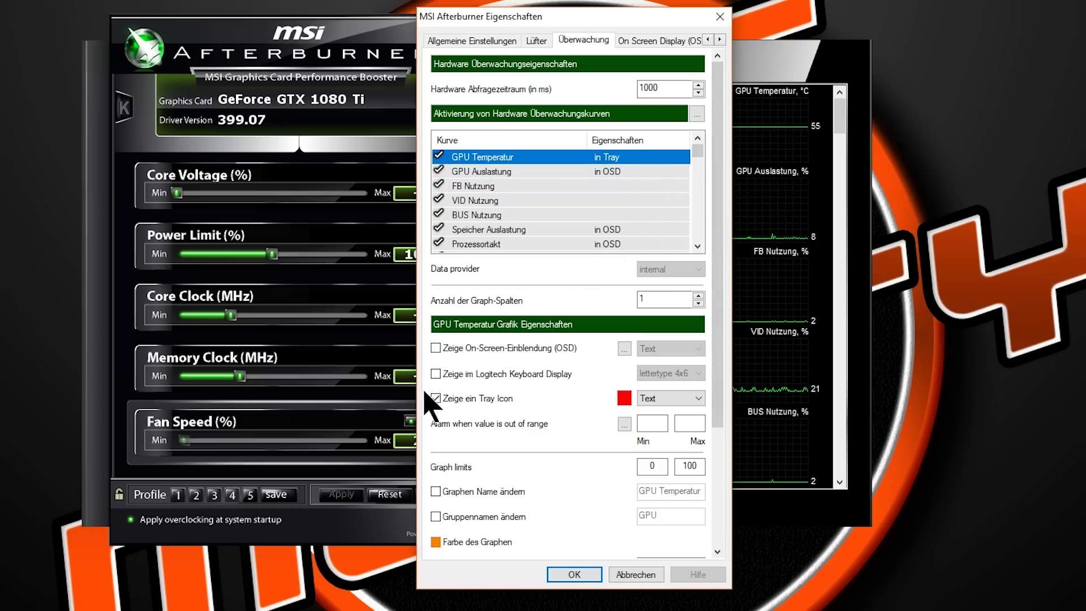
pyautogui.click(435, 398)
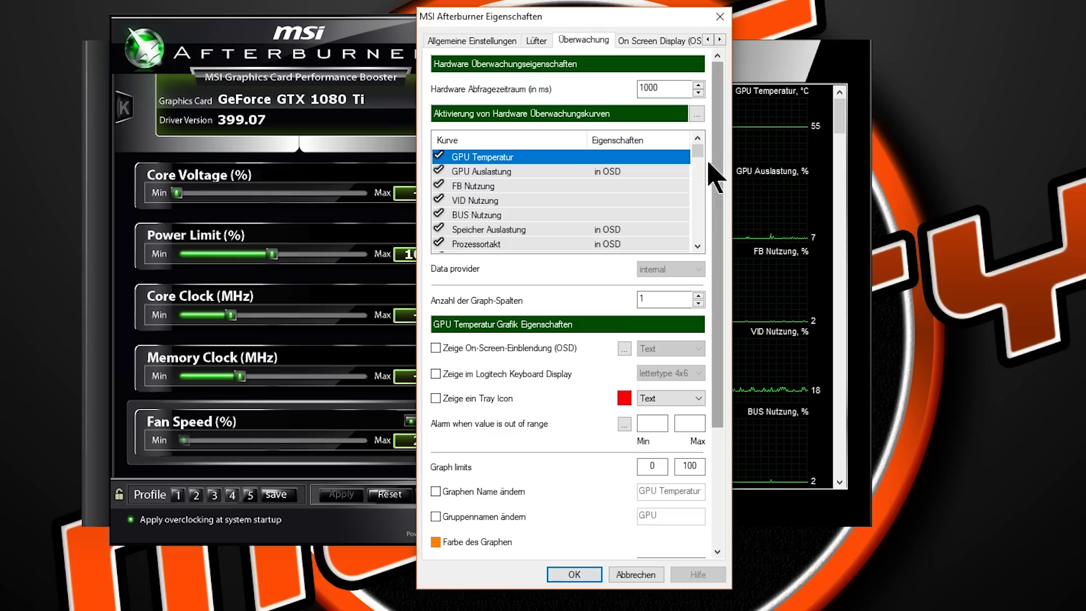
pyautogui.click(436, 348)
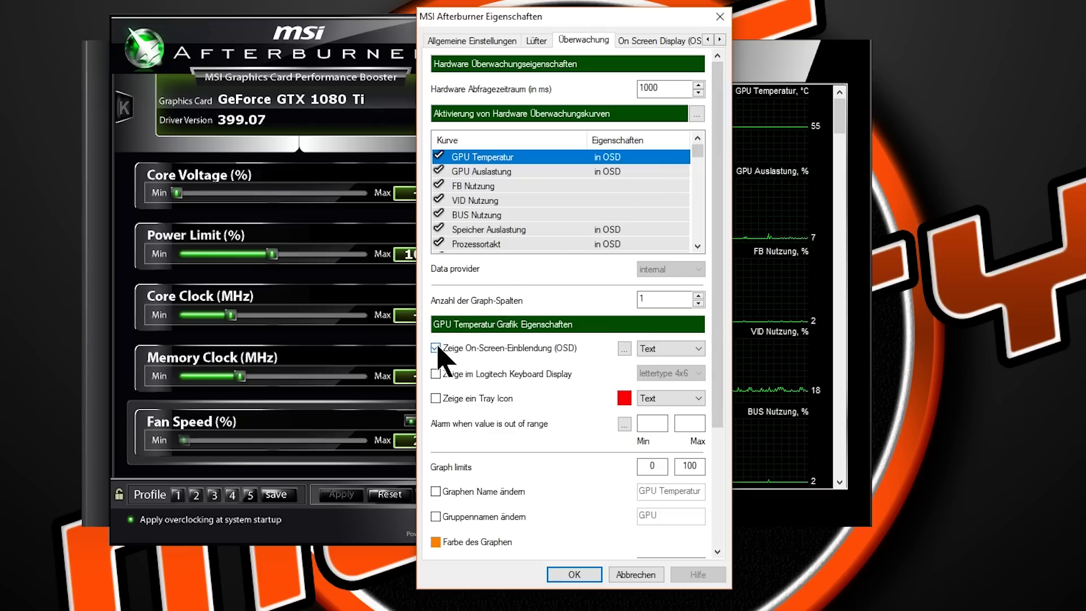
pyautogui.click(435, 399)
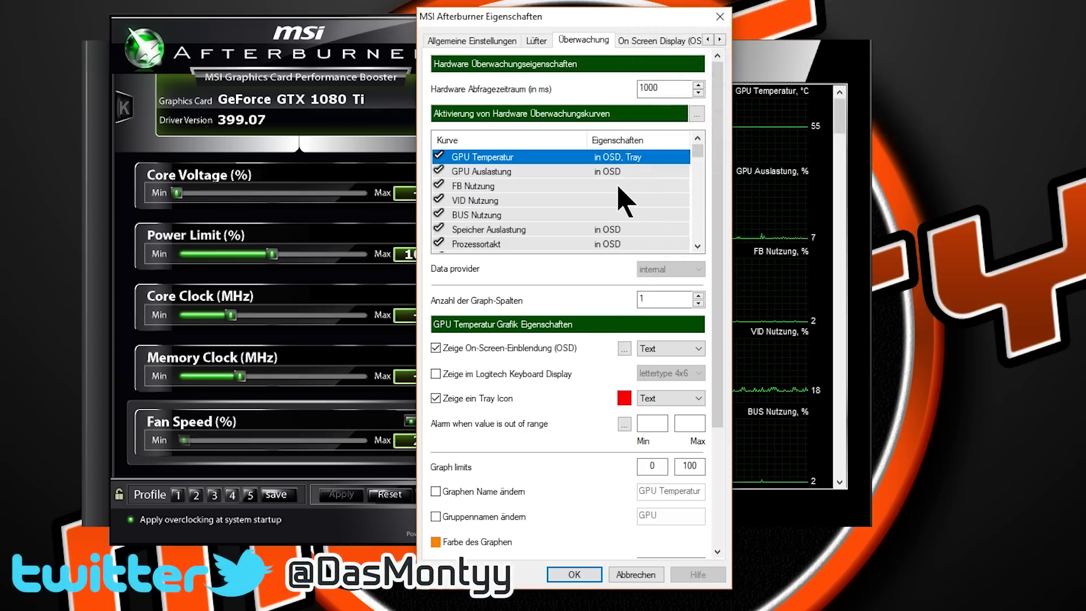
# Step: Enable the on-screen display for FB Nutzung and VID Nutzung, and disable it again for both
pyautogui.click(618, 187)
pyautogui.click(435, 347)
pyautogui.click(620, 200)
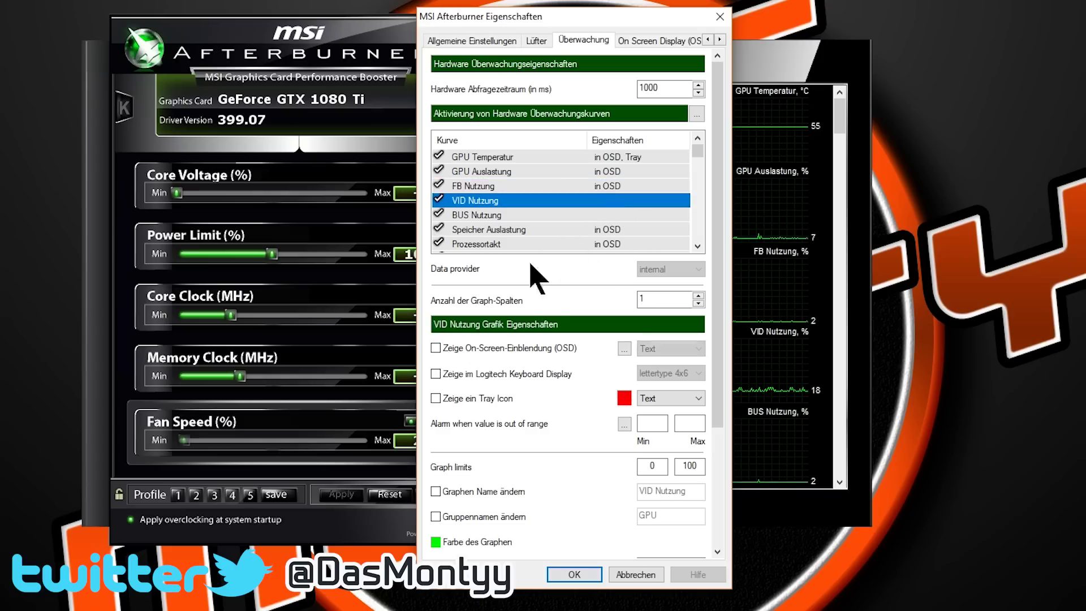
pyautogui.click(435, 348)
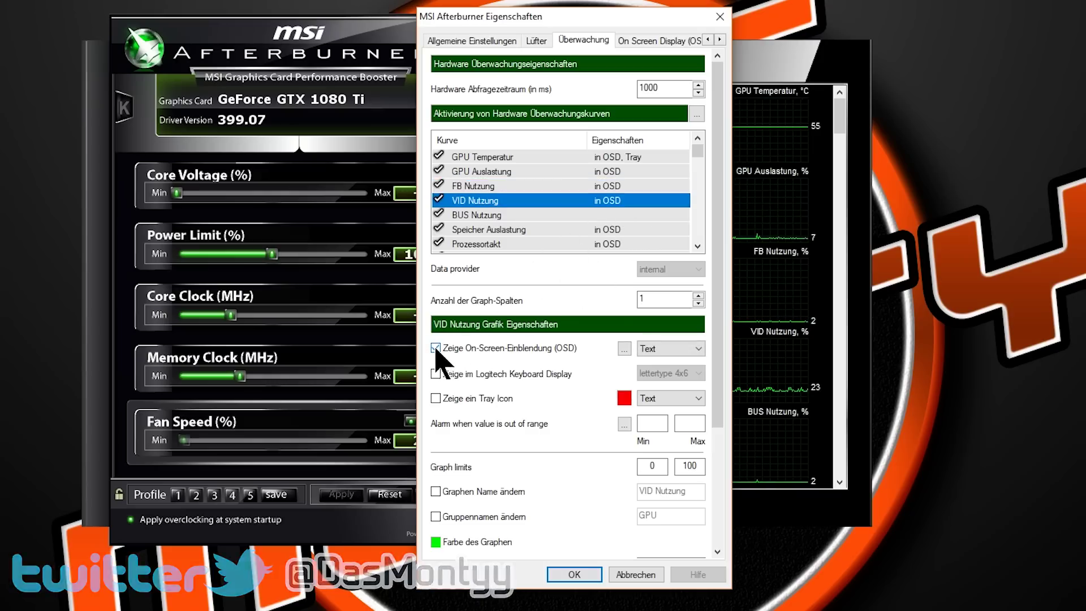
pyautogui.click(435, 348)
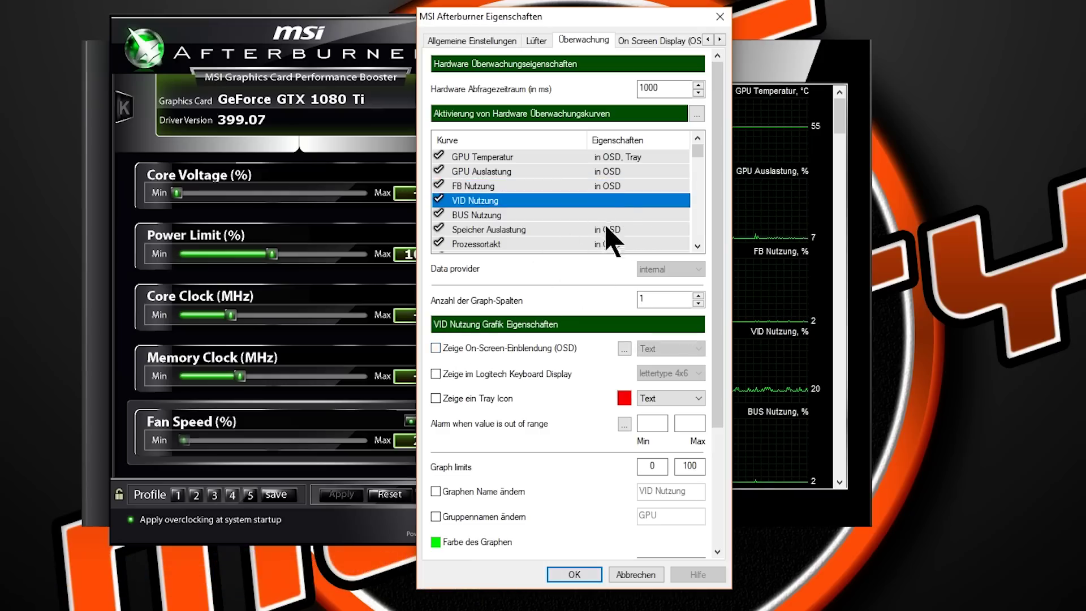
pyautogui.click(621, 186)
pyautogui.click(436, 348)
pyautogui.click(435, 348)
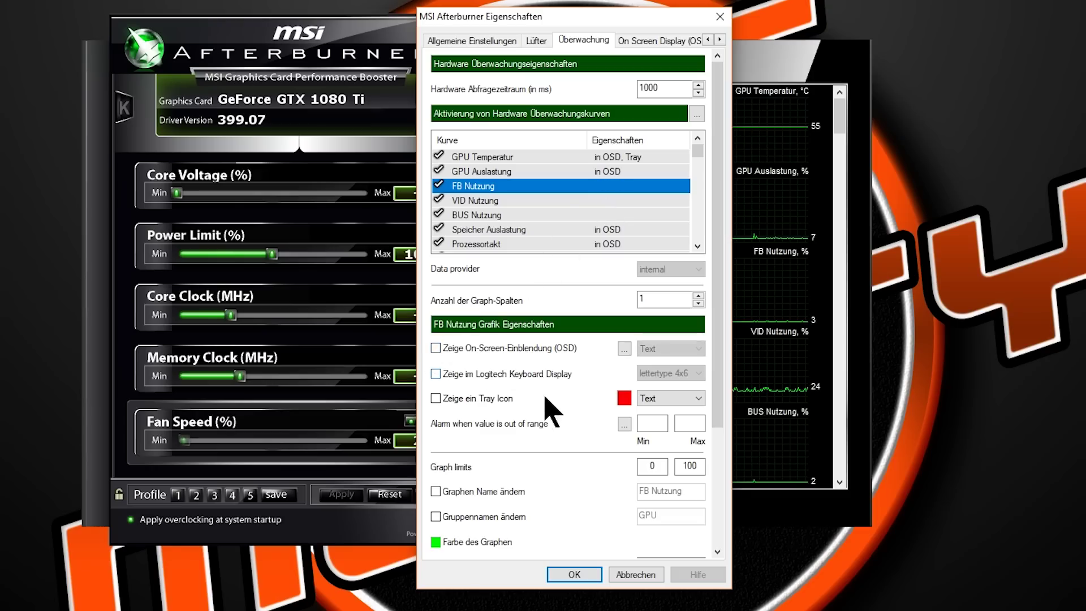
# Step: Set the graph color of FB Nutzung to orange (red 255, green 128, blue 0)
pyautogui.scroll(-2, 723, 429)
pyautogui.scroll(-4, 724, 430)
pyautogui.click(436, 321)
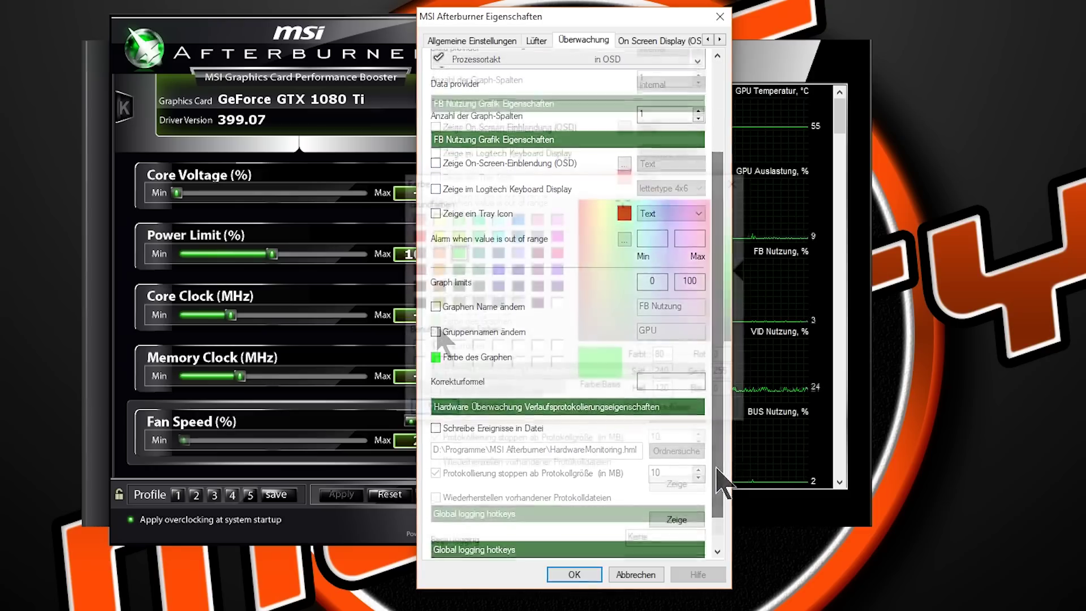
pyautogui.click(438, 269)
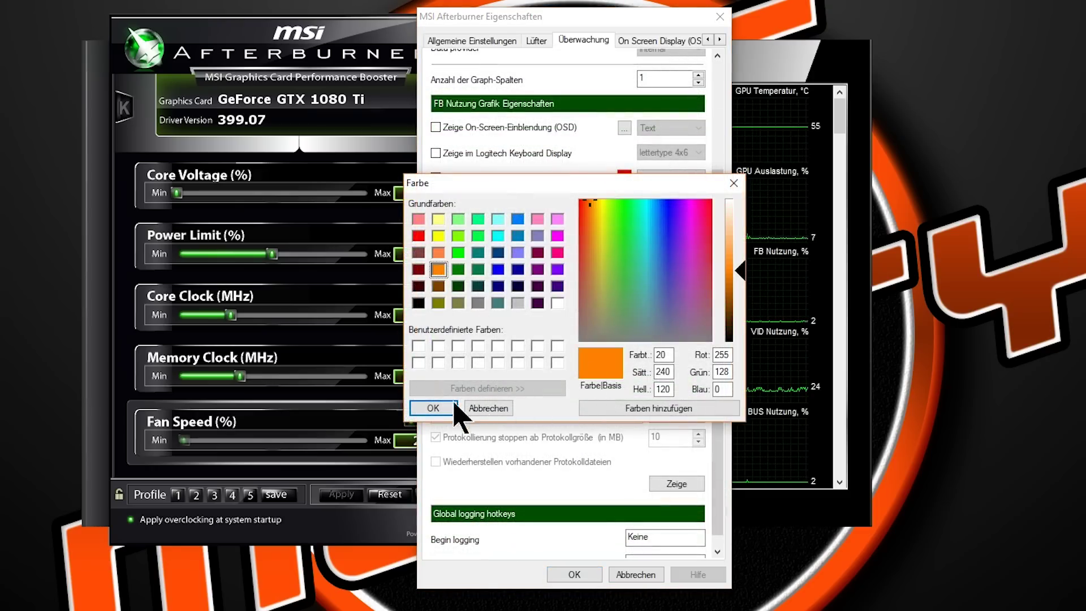
pyautogui.click(433, 407)
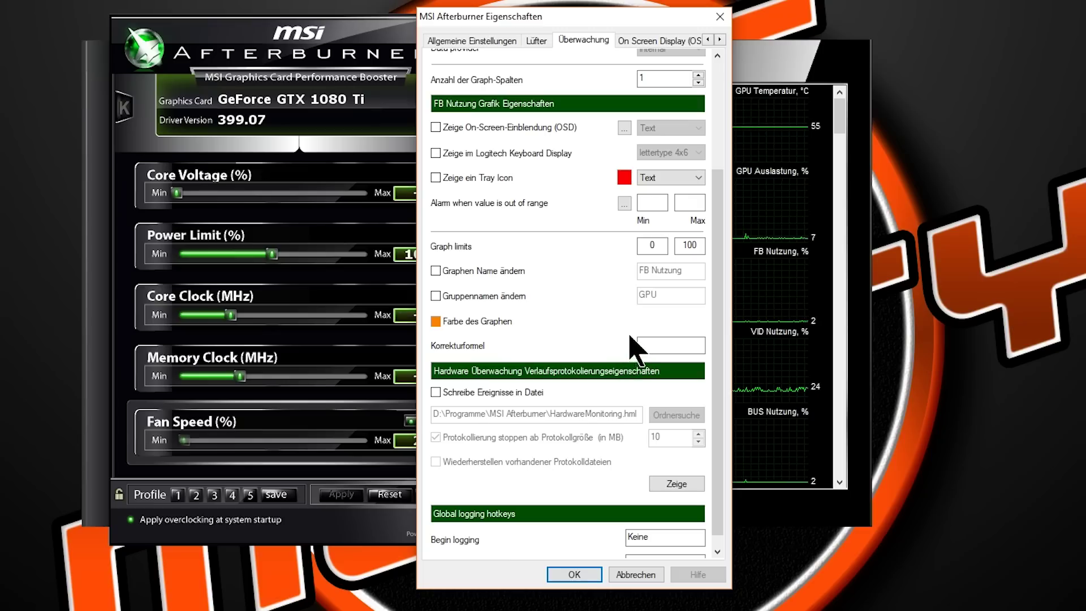
# Step: Show the On Screen Display (OSD) hotkey settings and accept the Afterburner properties
pyautogui.click(629, 43)
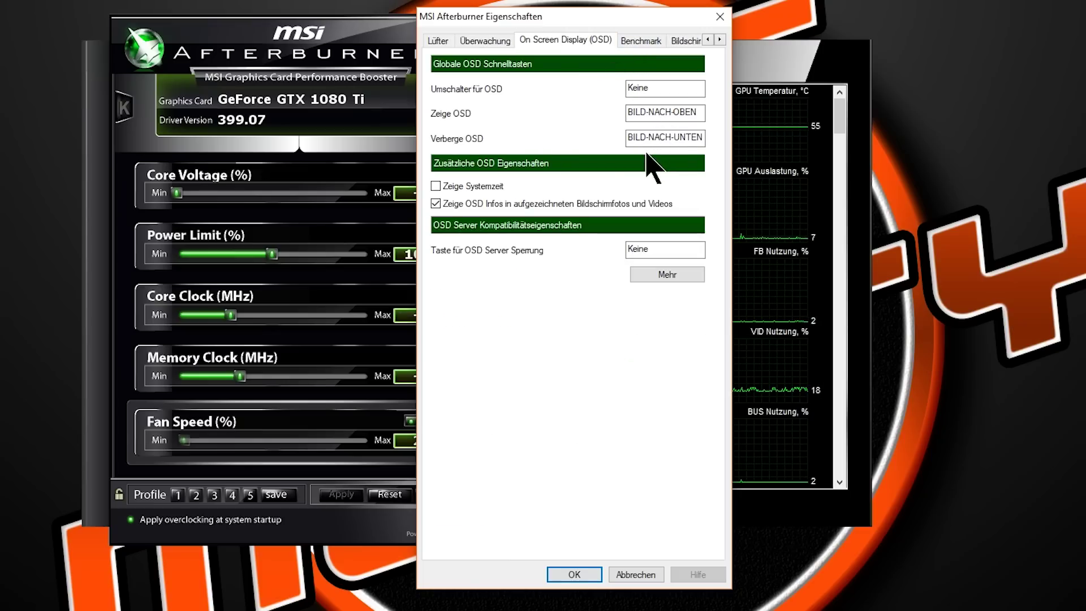
pyautogui.click(579, 573)
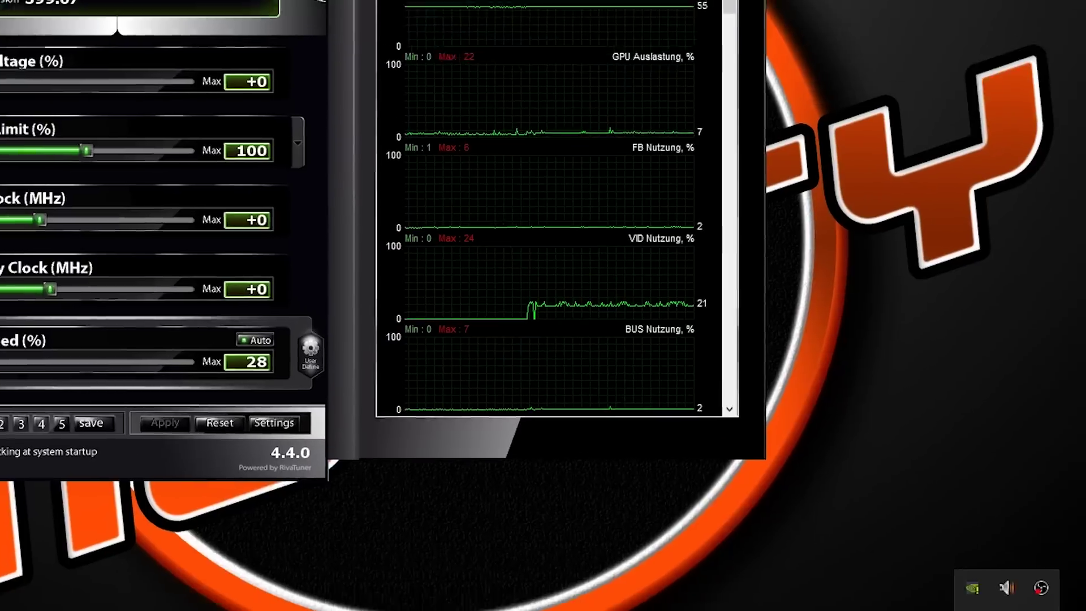
# Step: Open RivaTuner Statistics Server from the hidden background programs and turn on Show On-Screen Display
pyautogui.click(1084, 610)
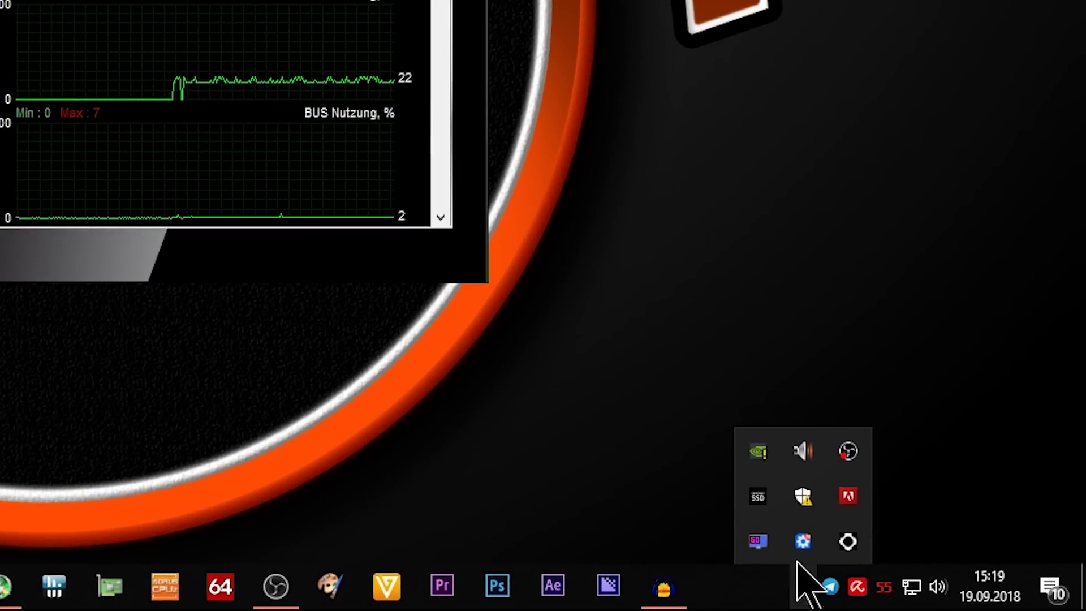
pyautogui.click(758, 540)
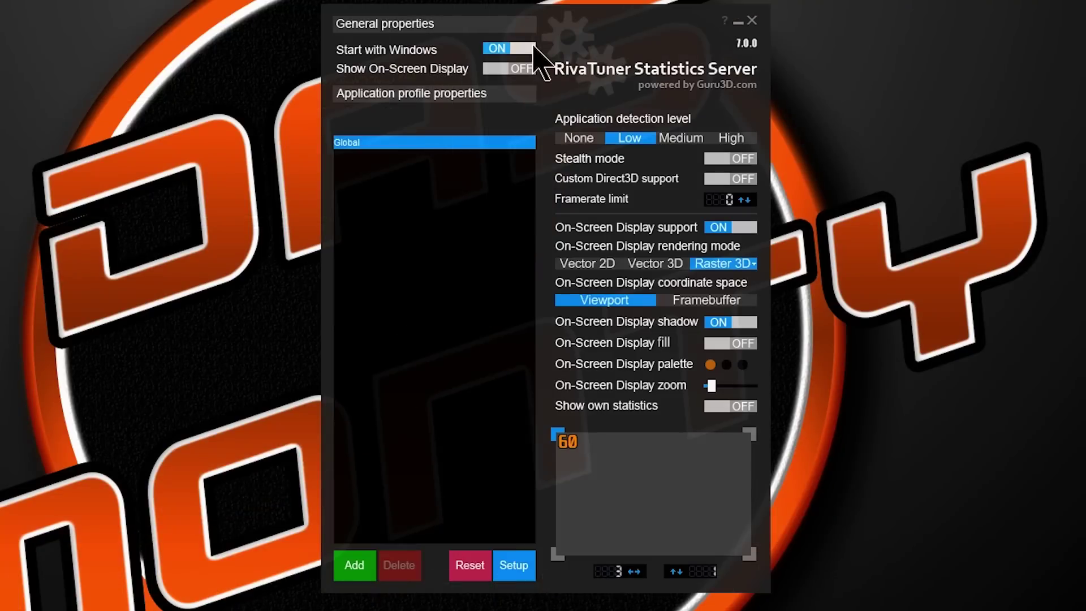
pyautogui.click(505, 71)
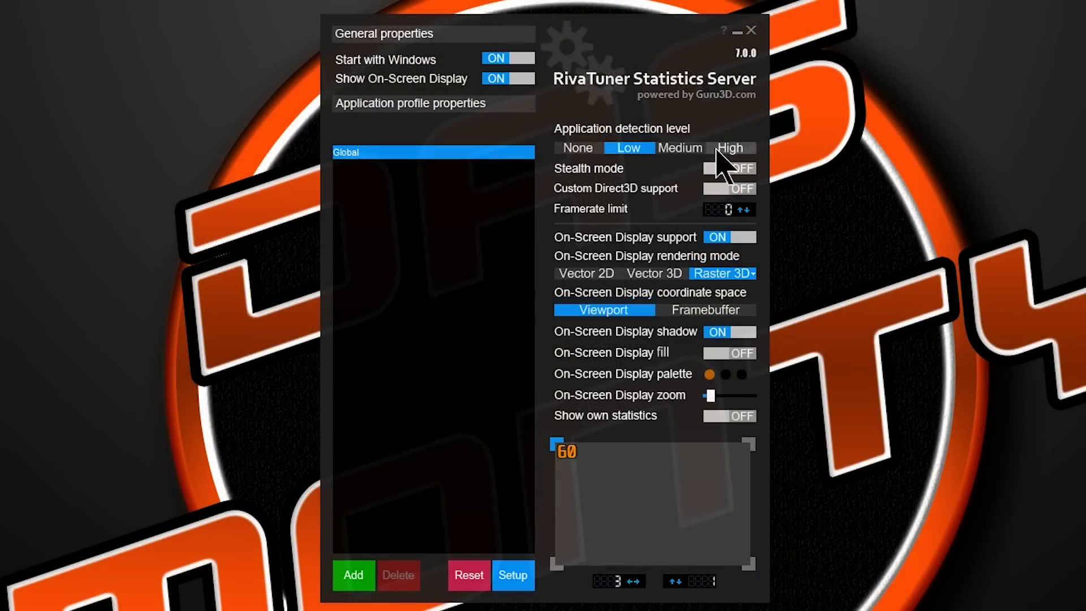
# Step: Try the Medium and High application detection levels, and return the level to Low
pyautogui.click(681, 148)
pyautogui.click(729, 148)
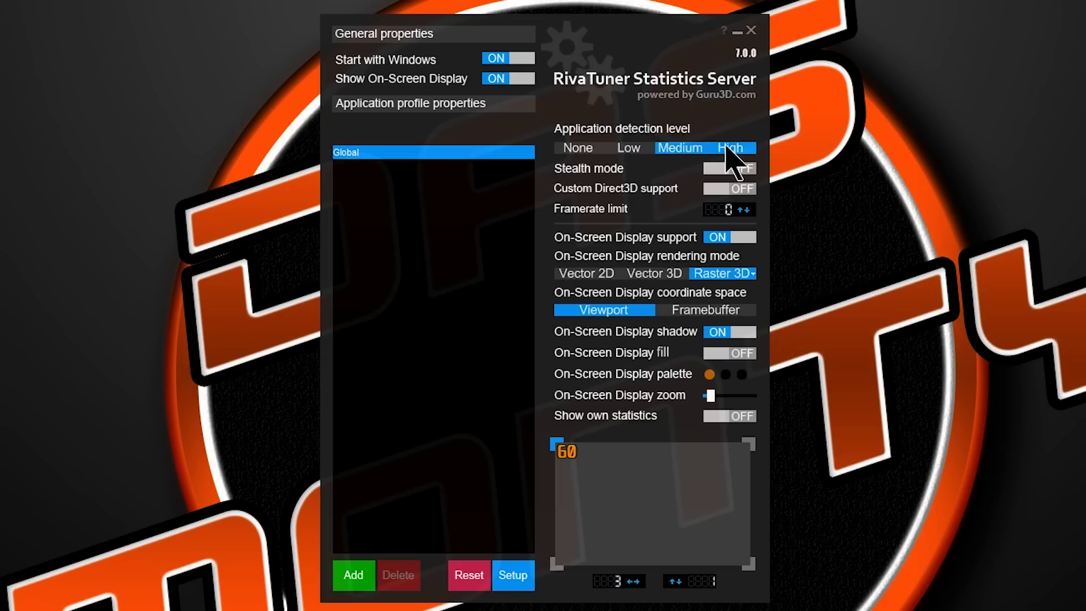
pyautogui.click(641, 148)
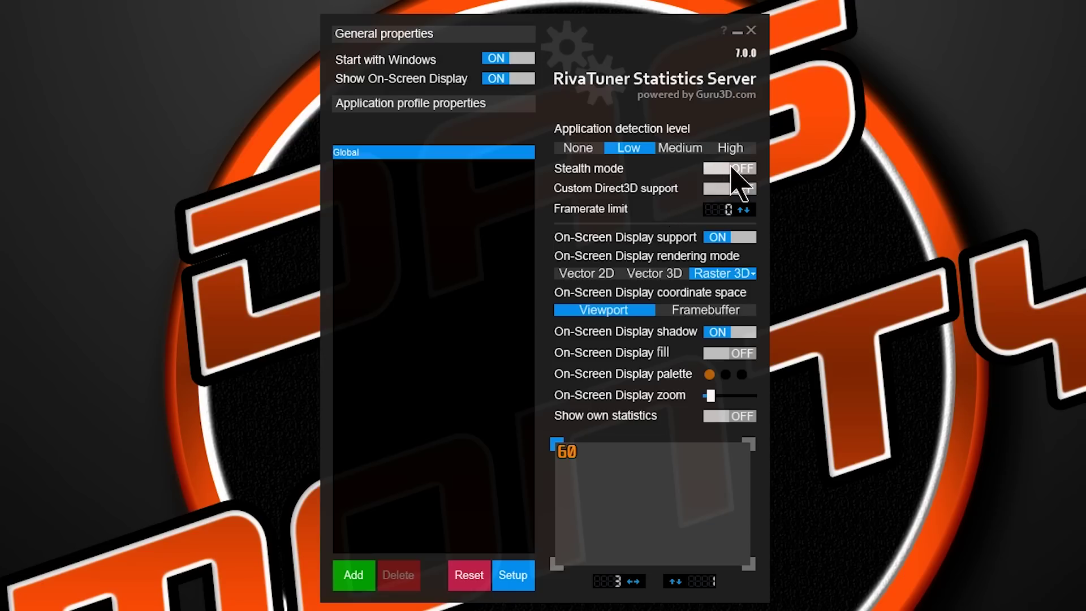
# Step: Increase the on-screen display zoom slightly so the overlay text is larger
pyautogui.moveTo(731, 168)
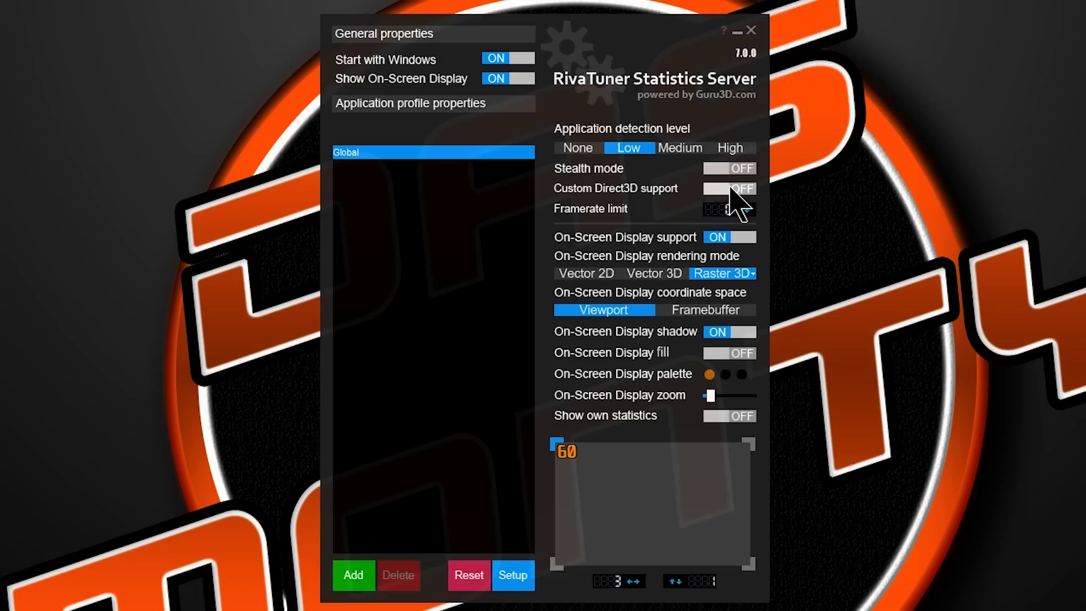
pyautogui.moveTo(731, 188)
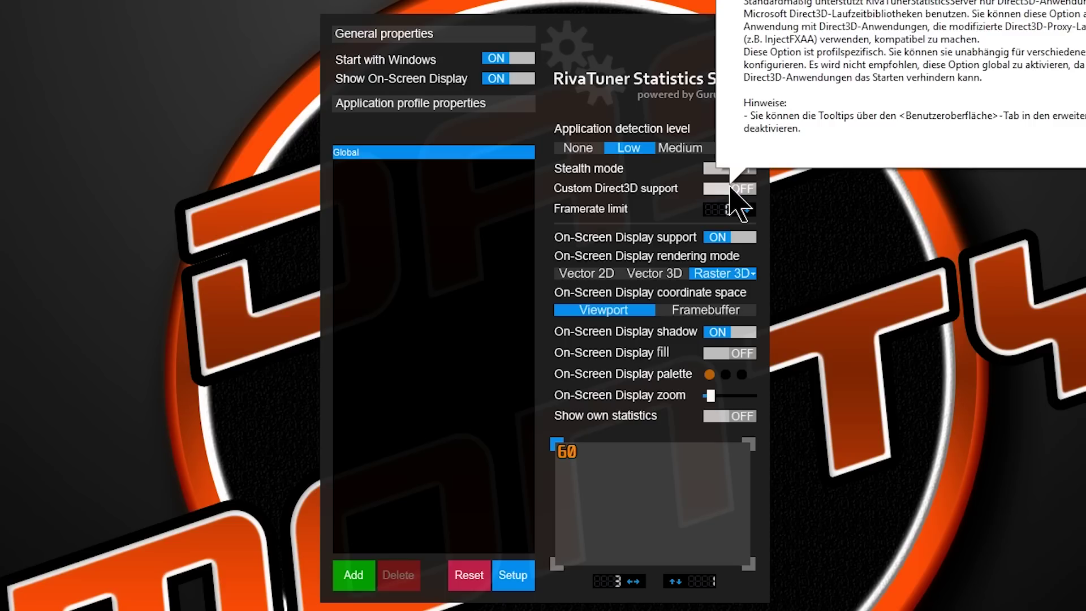
pyautogui.moveTo(735, 240)
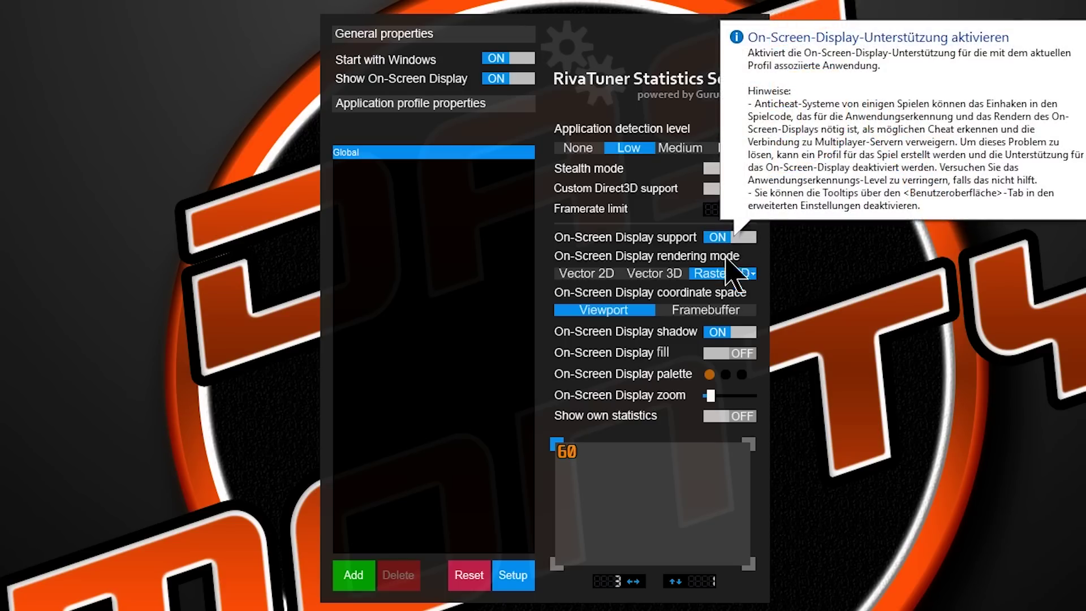
pyautogui.moveTo(723, 275)
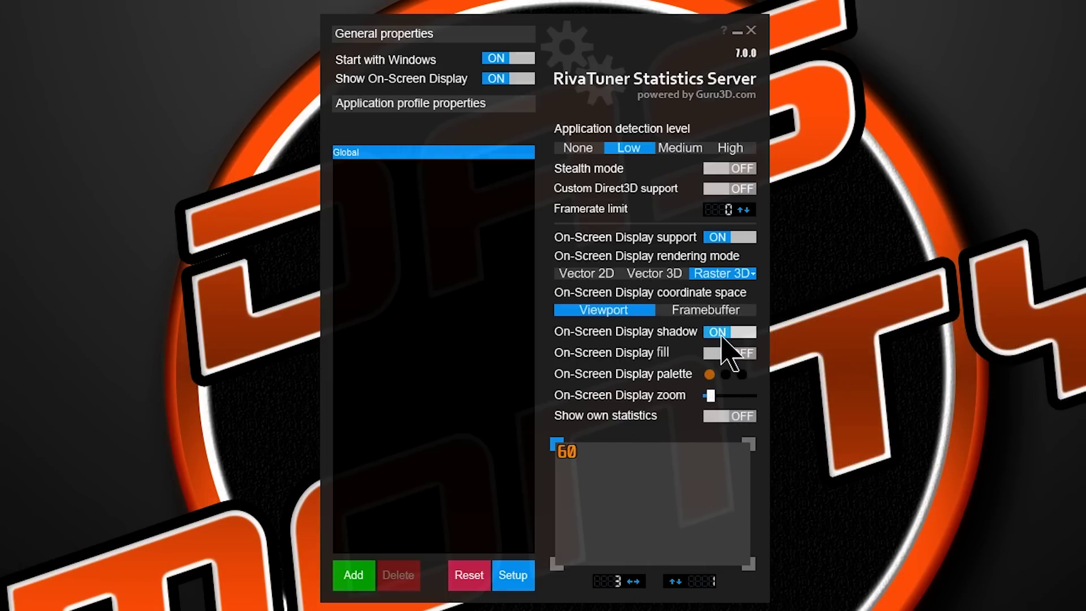
pyautogui.moveTo(711, 395)
pyautogui.mouseDown()
pyautogui.moveTo(743, 395)
pyautogui.moveTo(719, 398)
pyautogui.mouseUp()
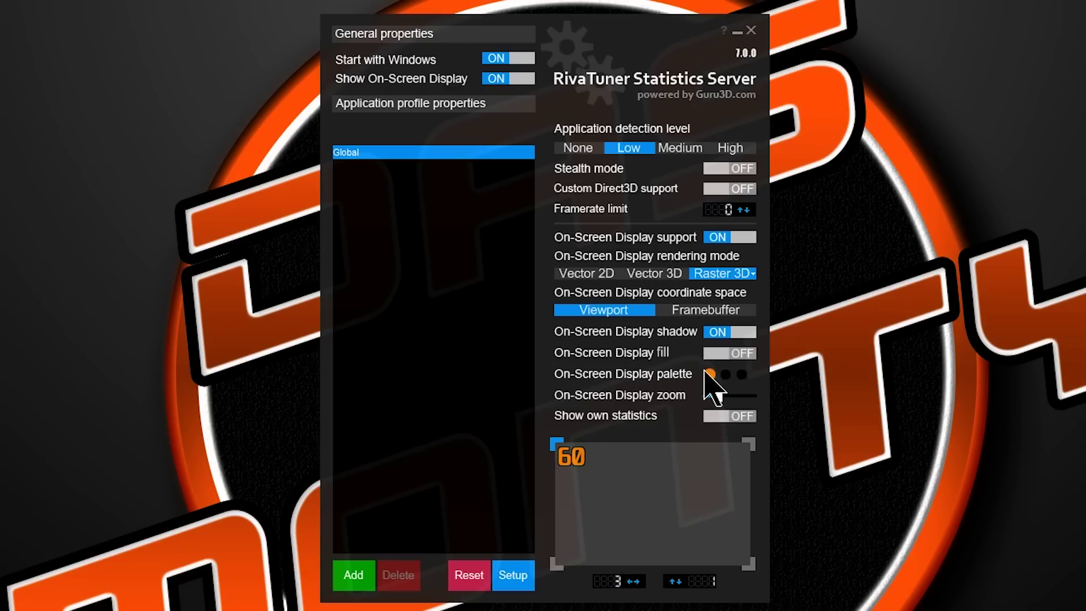
# Step: Accept orange (255, 128, 0) as the on-screen display palette color and move the overlay toward the preview's lower-right corner
pyautogui.click(709, 375)
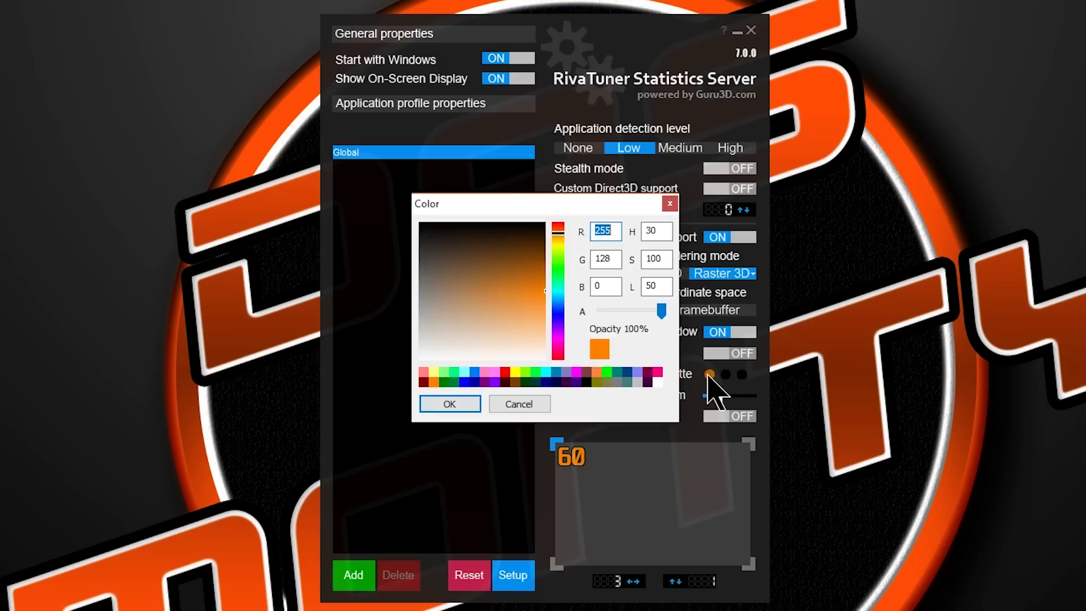
pyautogui.click(465, 404)
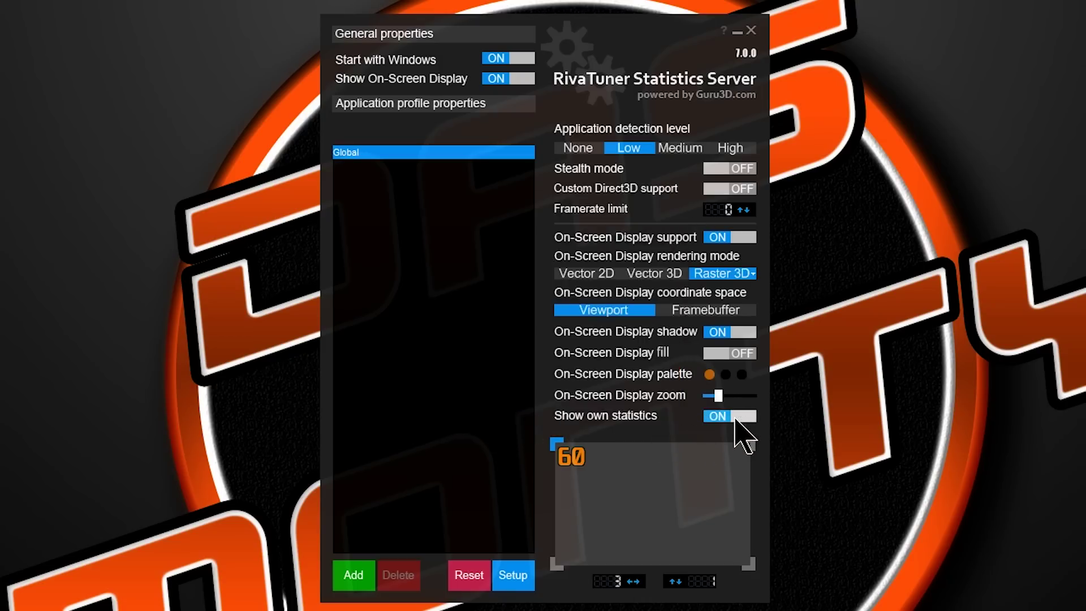
pyautogui.moveTo(576, 462); pyautogui.dragTo(701, 563)
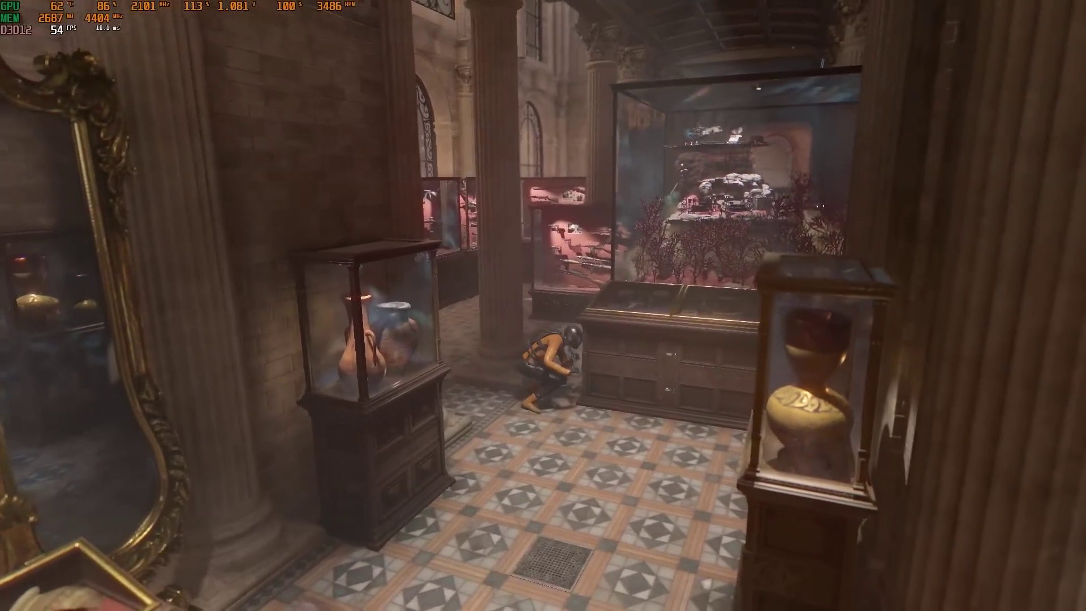